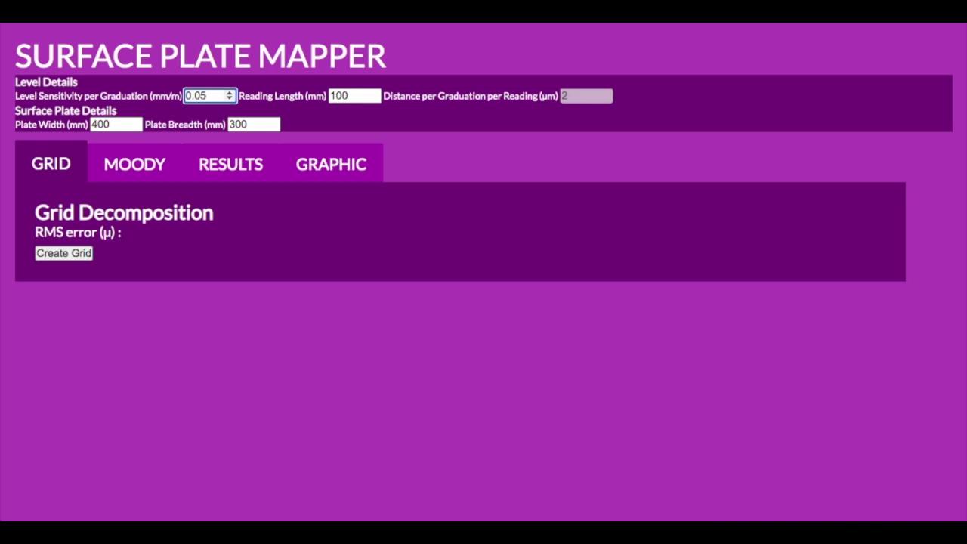
Enter level sensitivity 0.05 mm/m, reading length 90 mm and a 1000 × 200 mm plate, then build the reading grid.
key("Tab")
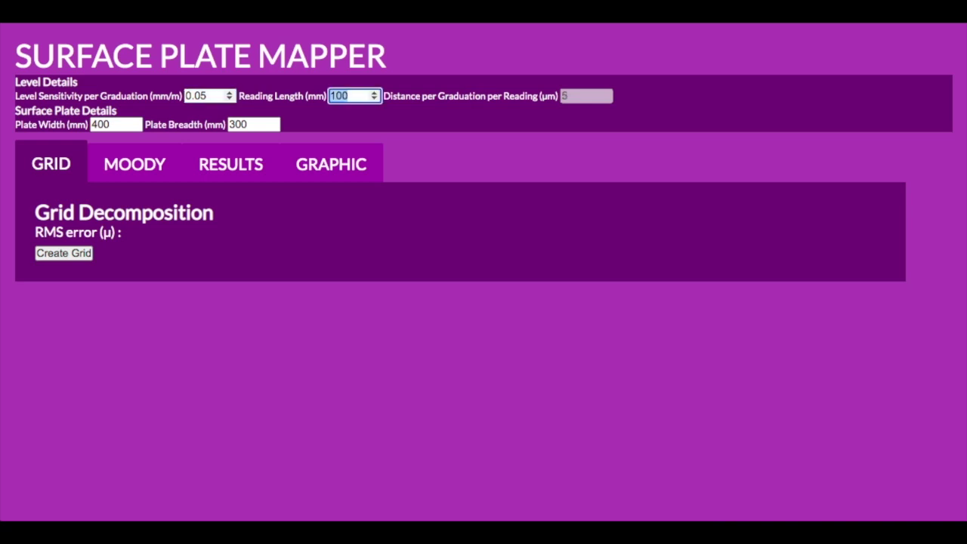
key("Tab")
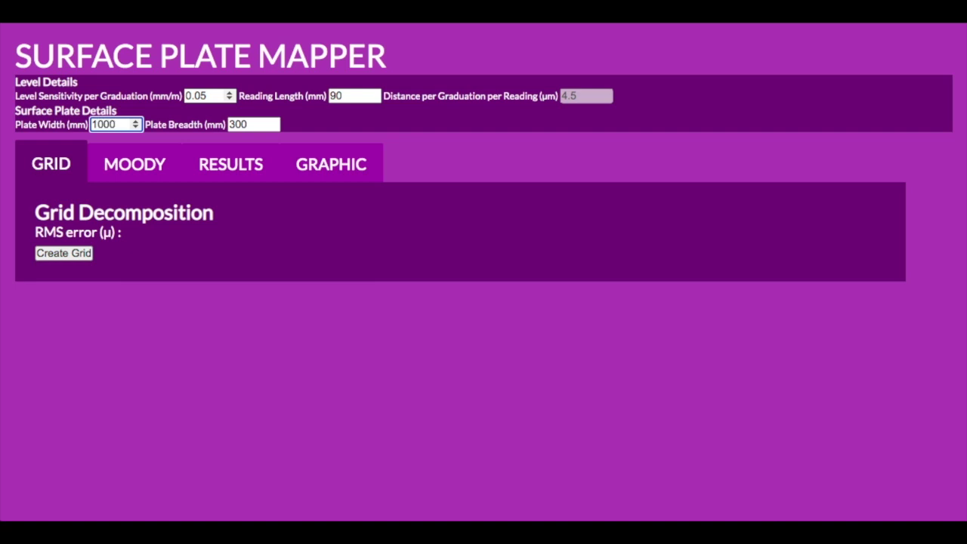
key("Tab")
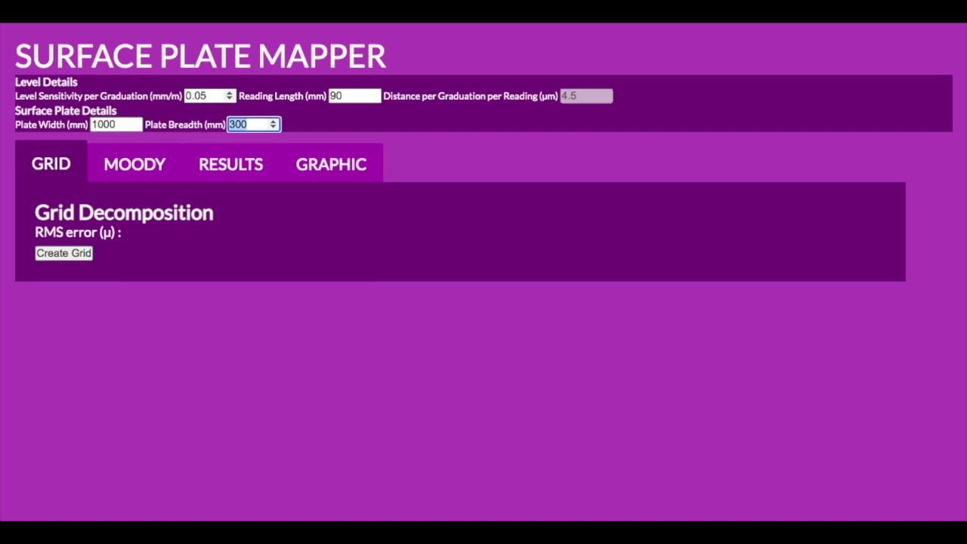
left_click(54, 258)
Fill row 1 with its v and h level readings, from -0.8 through -2.5.
left_click(161, 298)
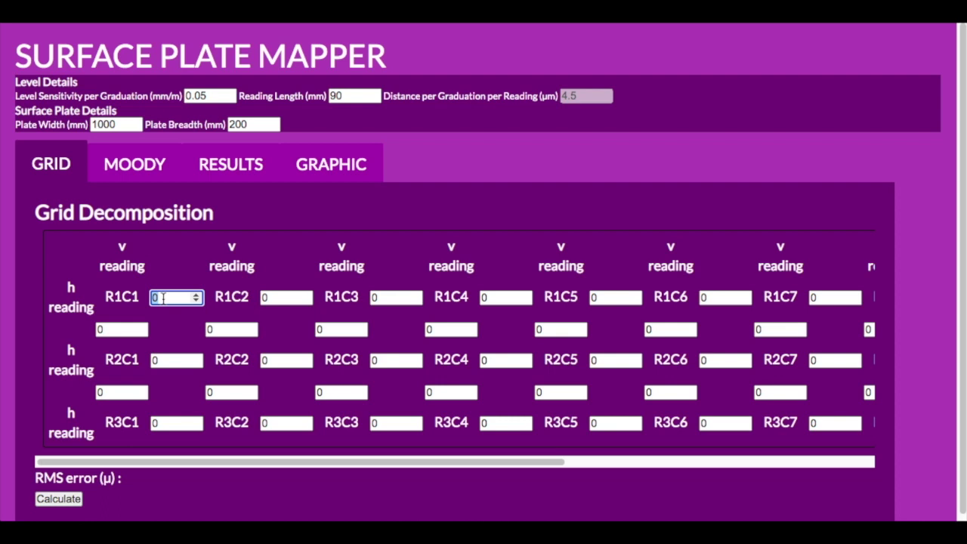
key("Tab")
type("-")
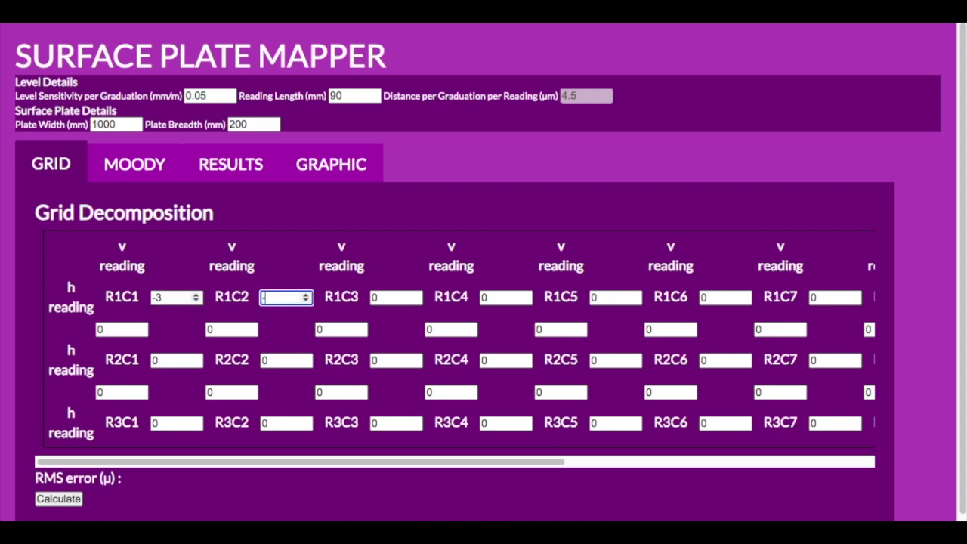
key("Tab")
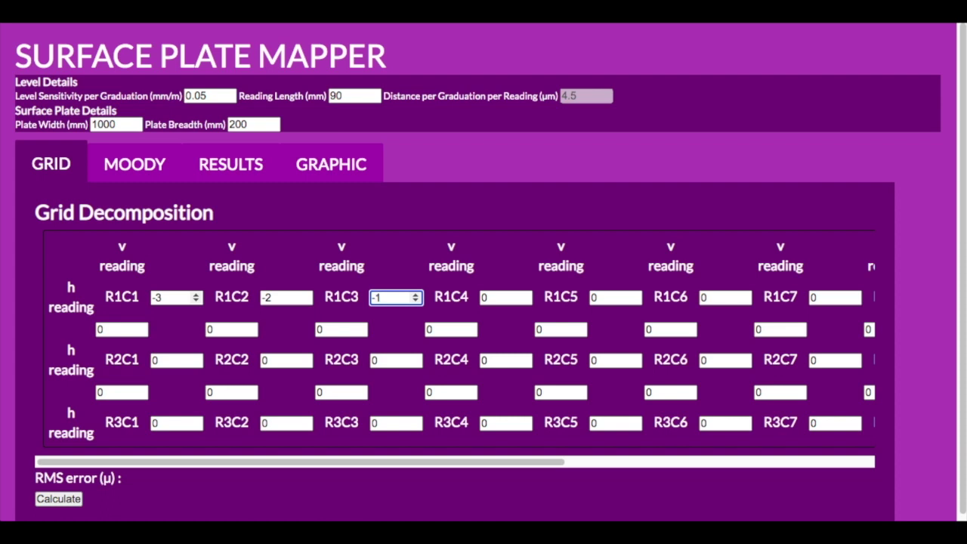
type(".8")
key("Tab")
type("-0.8")
key("Tab")
type("-3")
key("Tab")
type("-3\t0.2\t2\t-0.2")
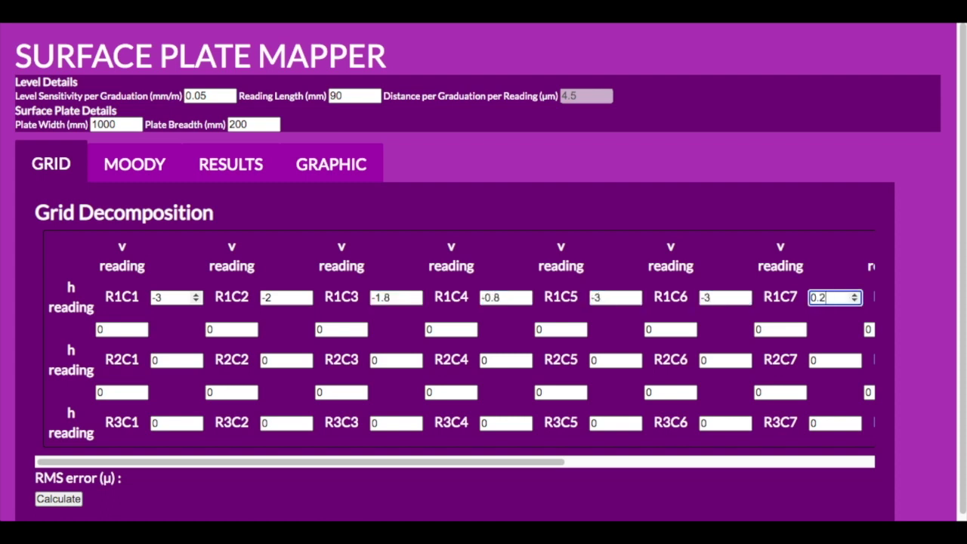
key("Tab")
key("Tab")
key("Tab")
type("-1.2")
key("Tab")
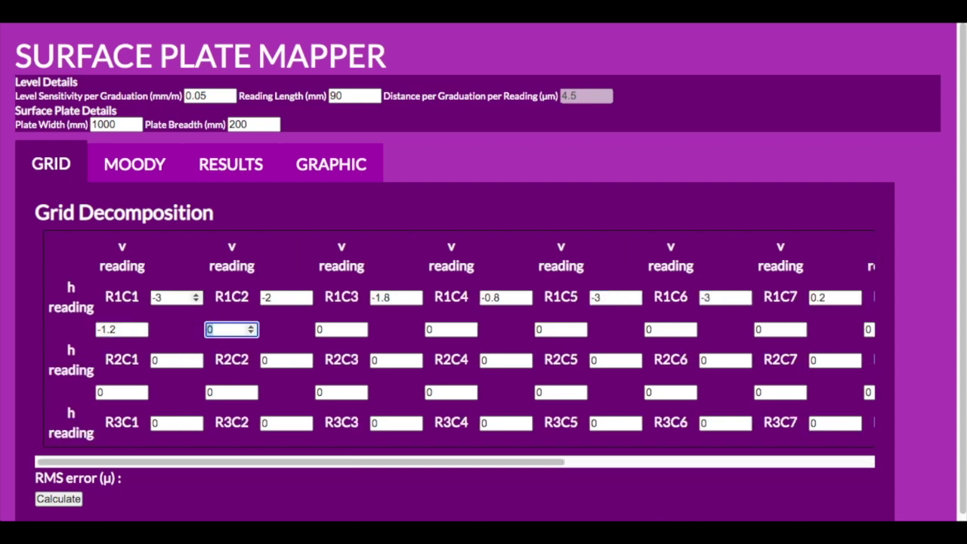
type("-3.5")
key("Tab")
type("-3.6")
key("Tab")
type("-3.7")
key("Tab")
type("-3.7")
key("Tab")
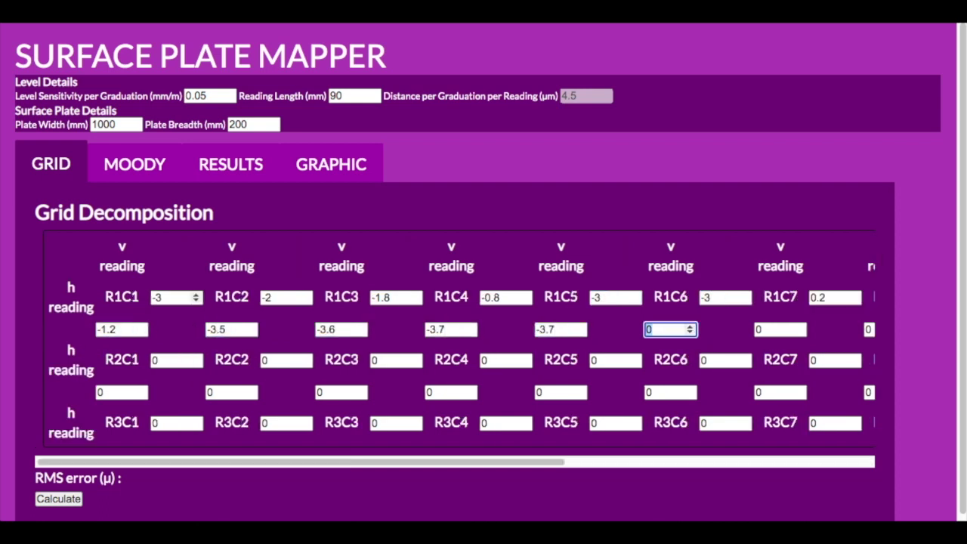
type("-4.5\t-3.6\t-3.1\t-1\t-3.5\t-2.5")
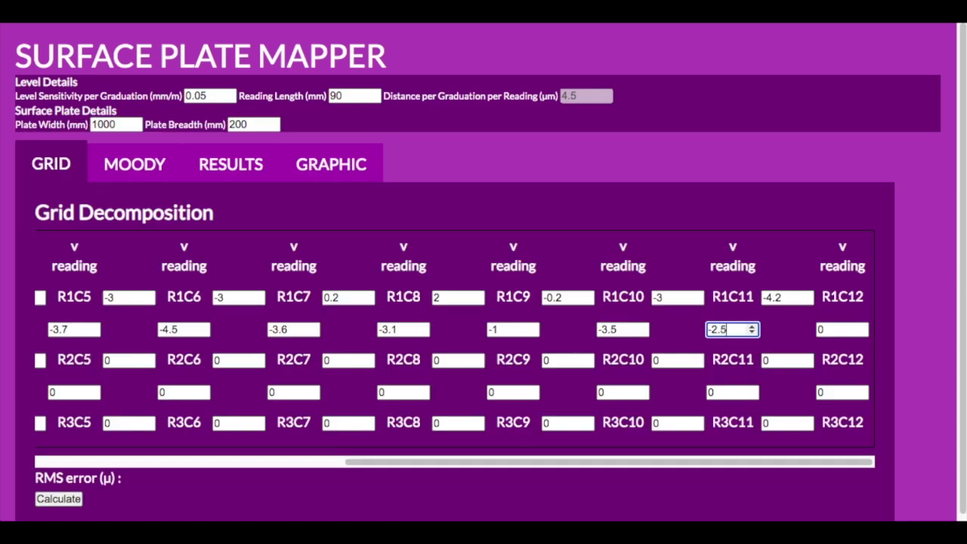
Enter the row 2 and row 3 readings, from 0.3 through the final -1.5.
key("Tab")
key("Tab")
key("Tab")
type("0.3")
key("Tab")
type("-2.8")
key("Tab")
type("-2.8\t-4")
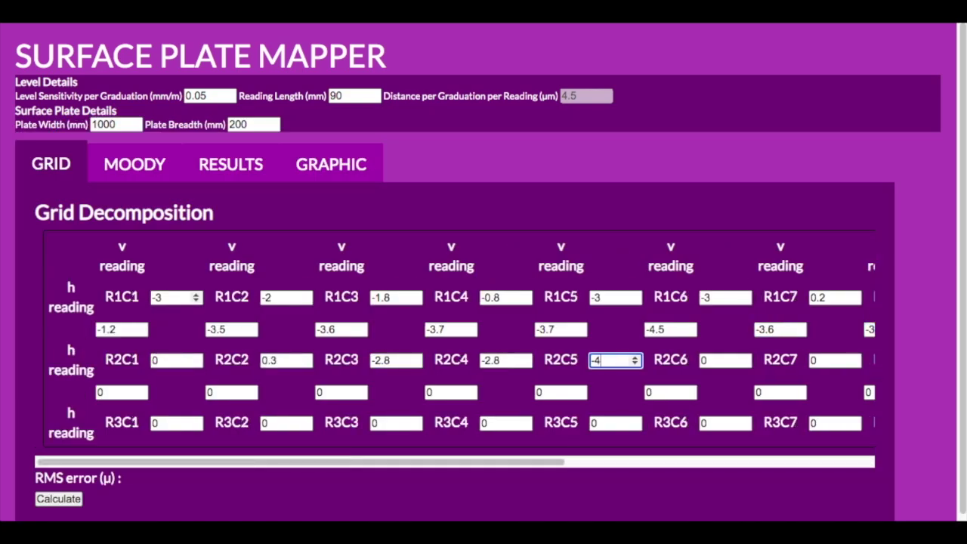
type(".5")
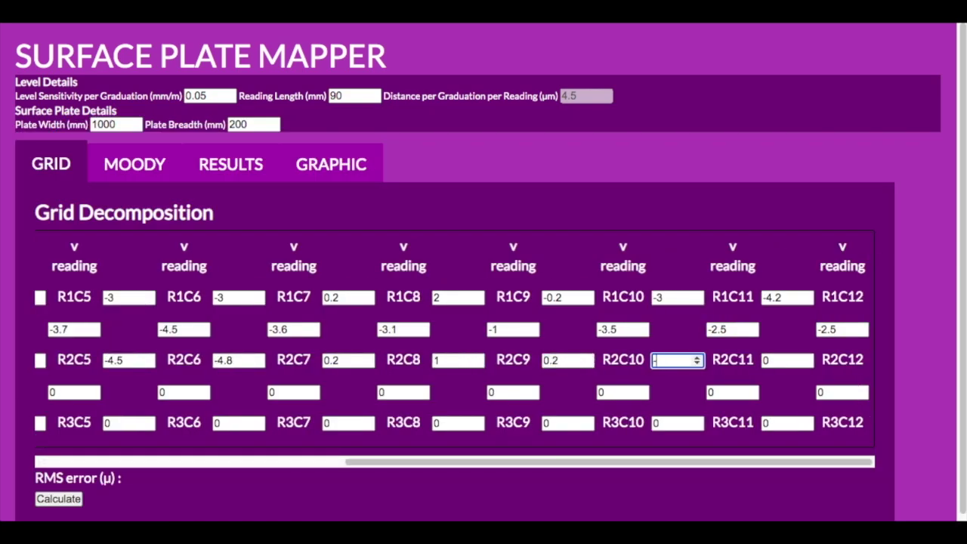
type("\t-4.8\t0.2\t1\t0.2\t-3.5\t-4.2")
key("Tab")
key("Tab")
type("-8")
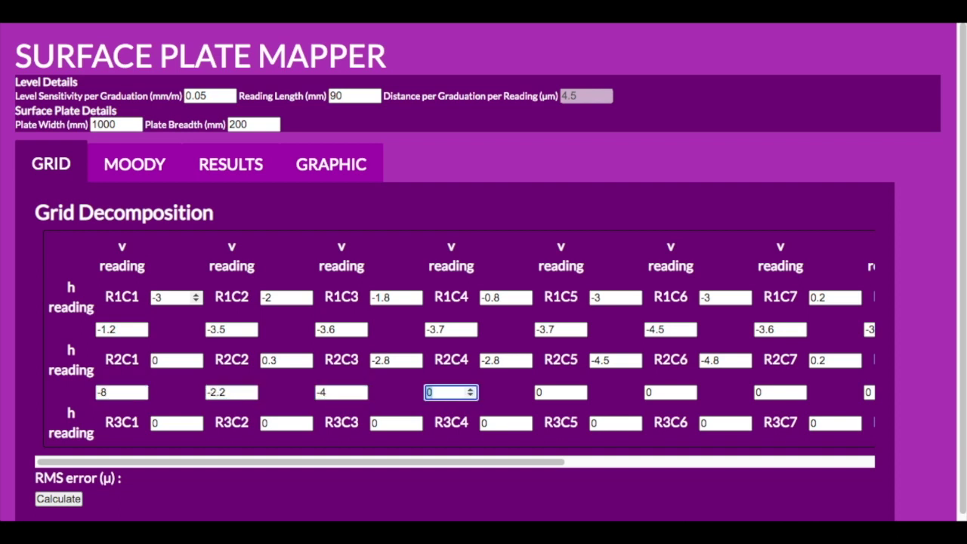
type("\t-2.2\t-4\t-3.7\t-3.6\t0.3\t-3.8\t-1.2\t-4")
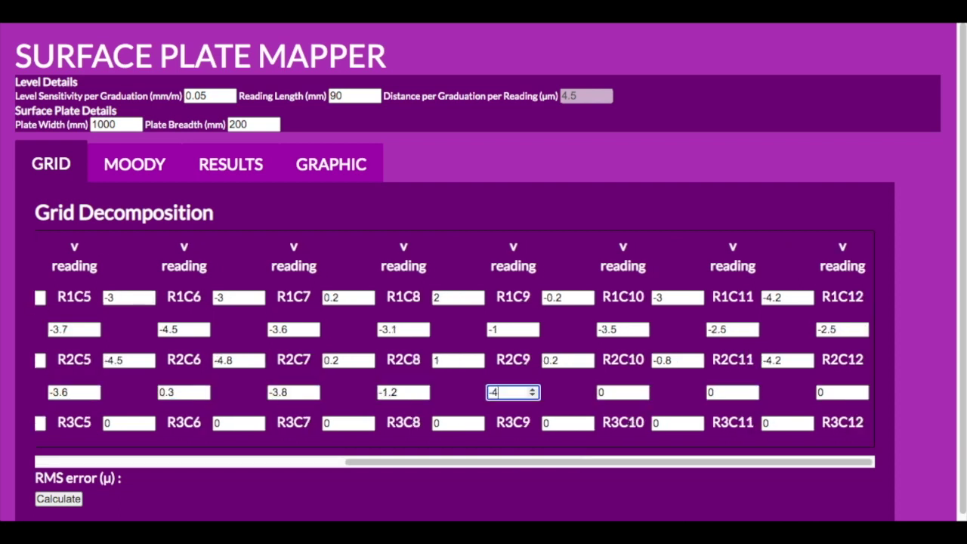
type("\t-3.8\t-4\t-2.8\t\t-1.7\t-3.7\t-1.7\t-2.7\t-2.5\t0.9\t-1.")
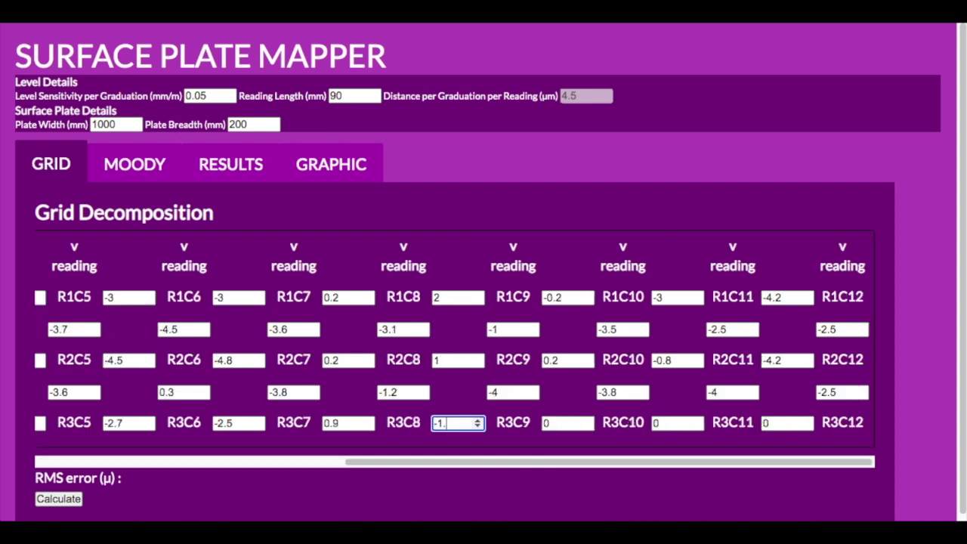
type("5\t0.2")
key("Tab")
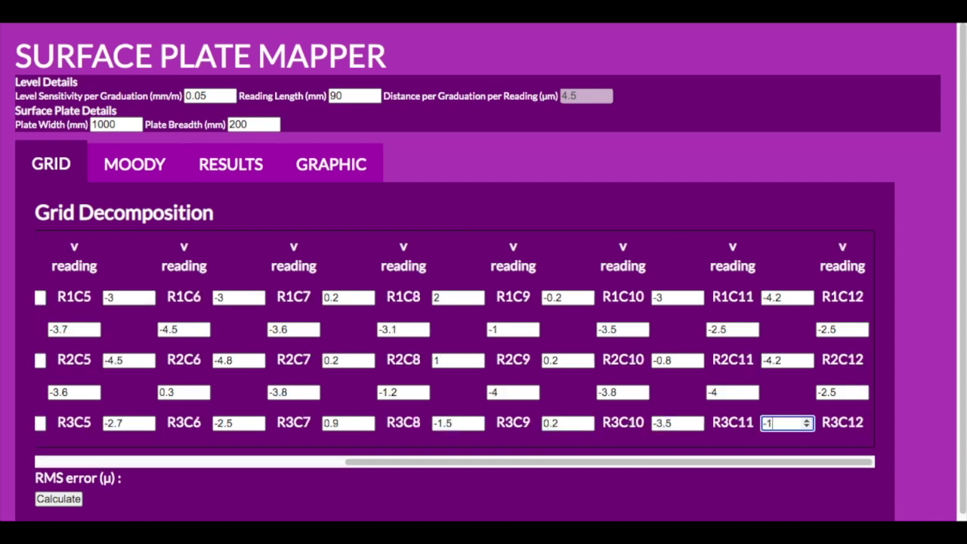
type("-1.5")
key("Tab")
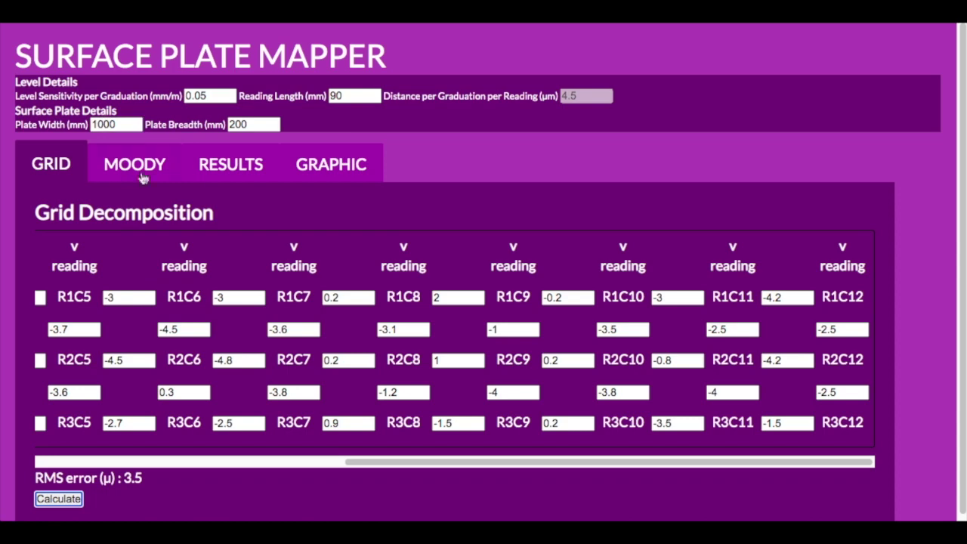
Calculate the grid to show raw heights (R1C1 108.45 µm) and corrected best-plane deviations.
left_click(231, 164)
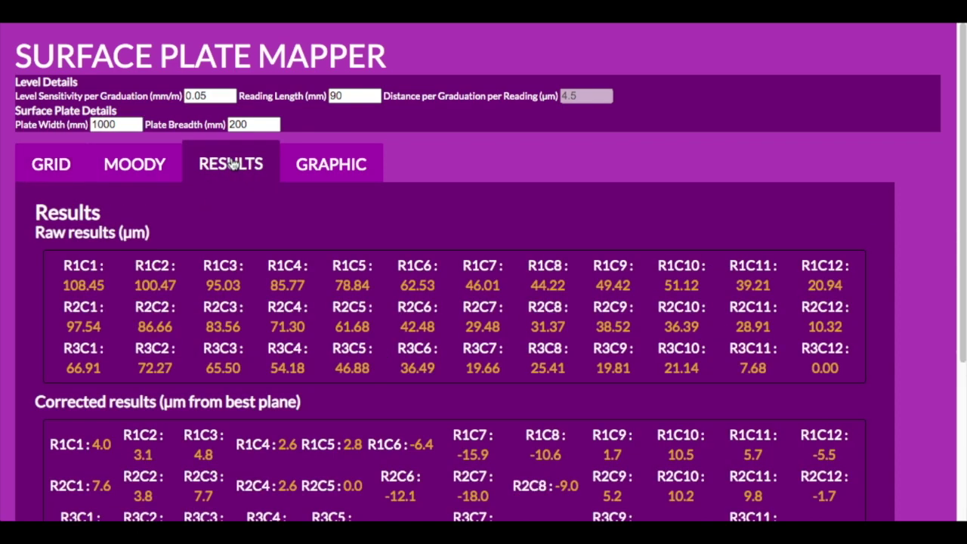